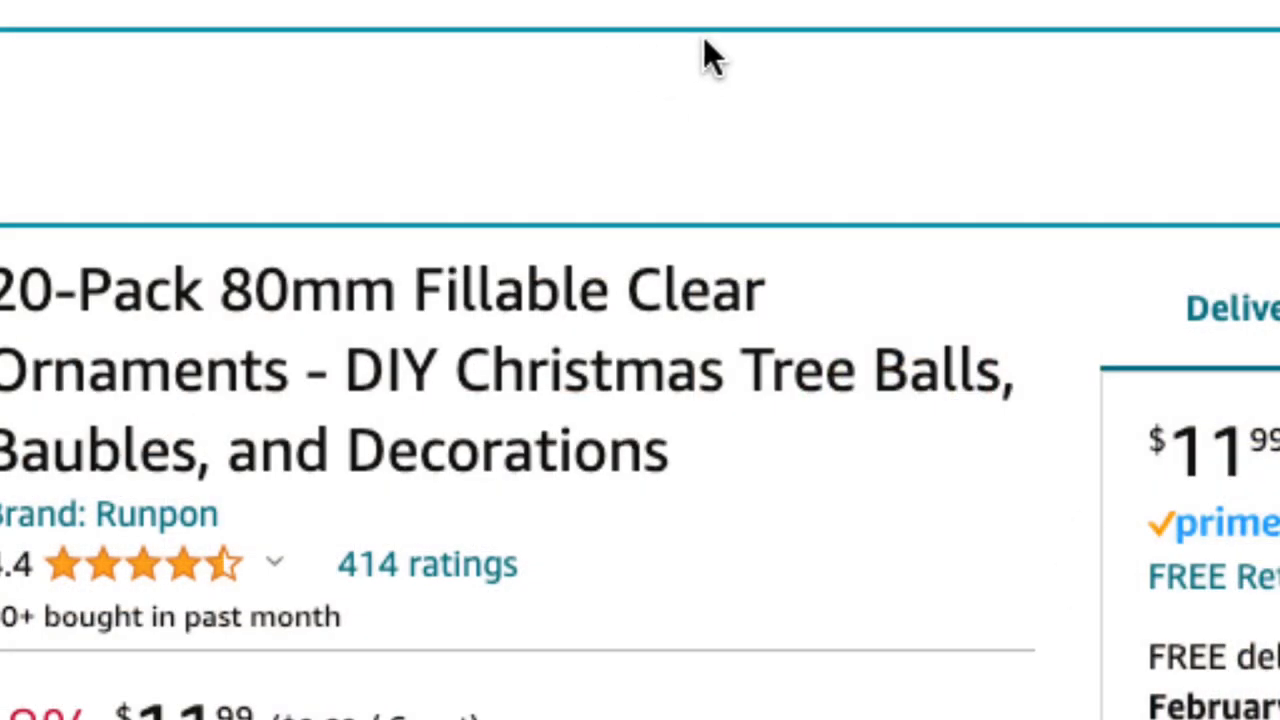
scroll(703, 37, down, 1)
scroll(655, 30, down, 2)
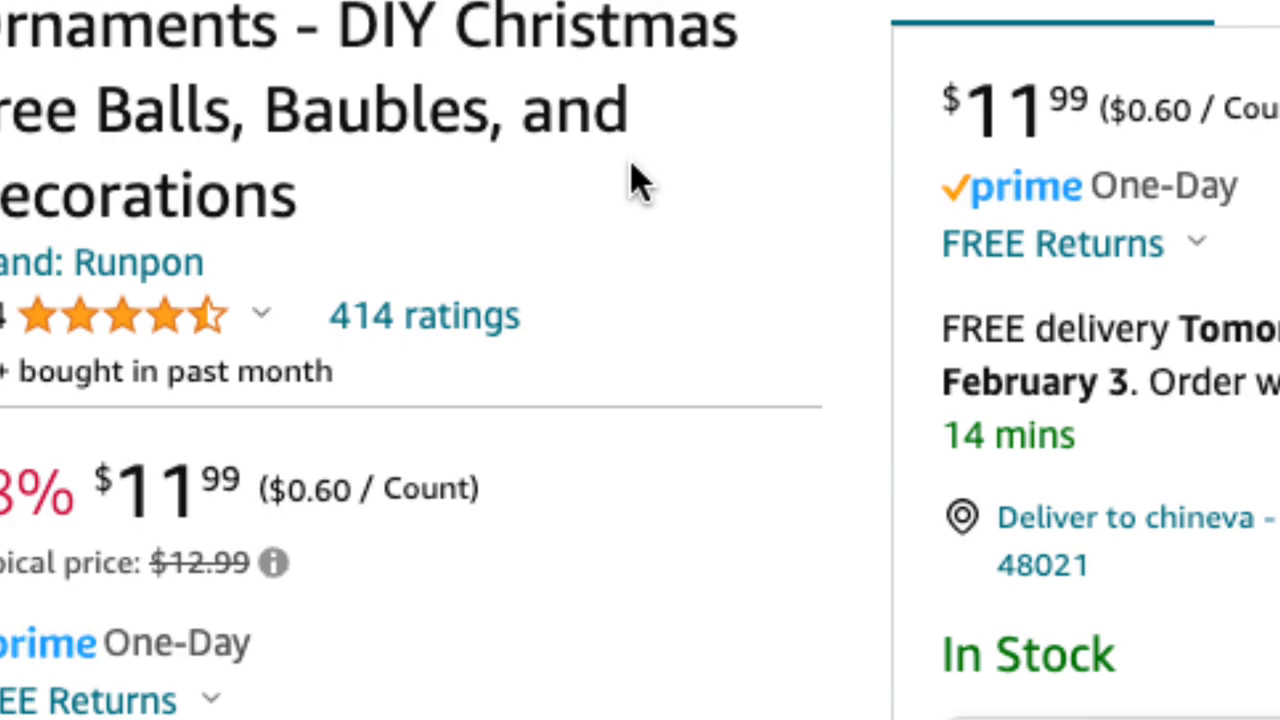
scroll(638, 182, down, 3)
scroll(638, 182, down, 3)
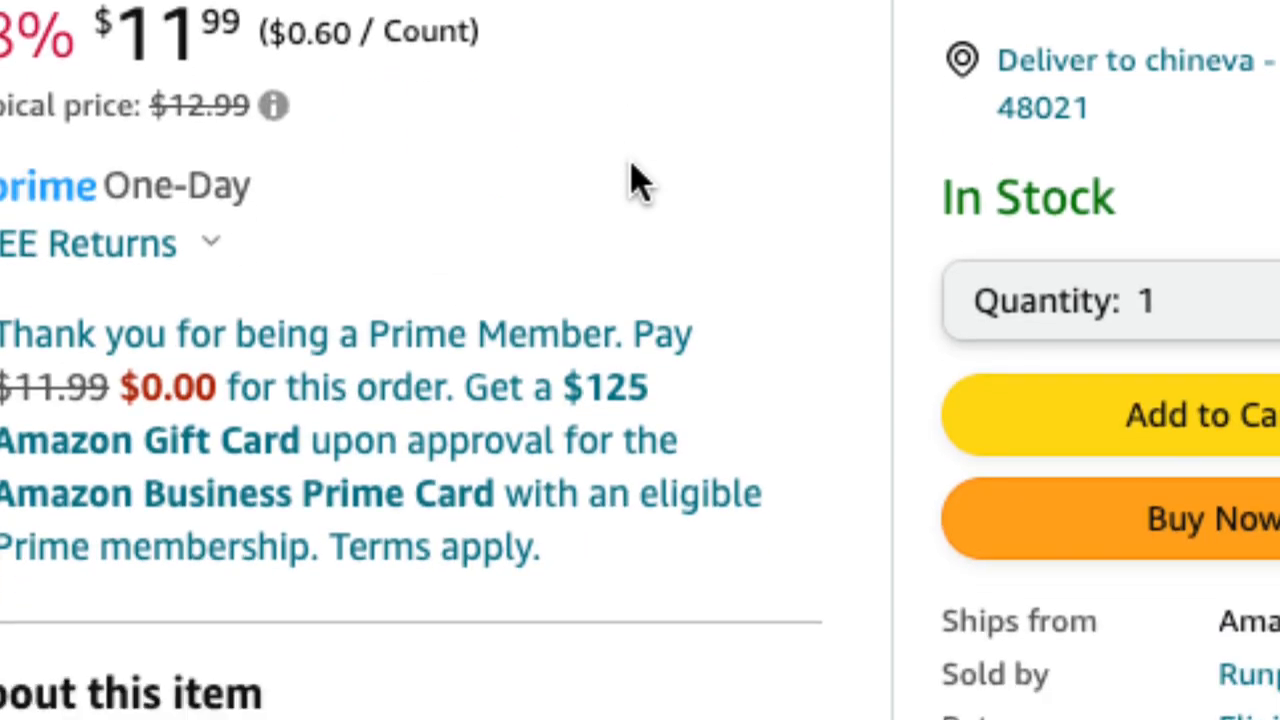
scroll(638, 182, down, 5)
scroll(638, 182, down, 5)
scroll(638, 182, down, 3)
scroll(638, 182, down, 3)
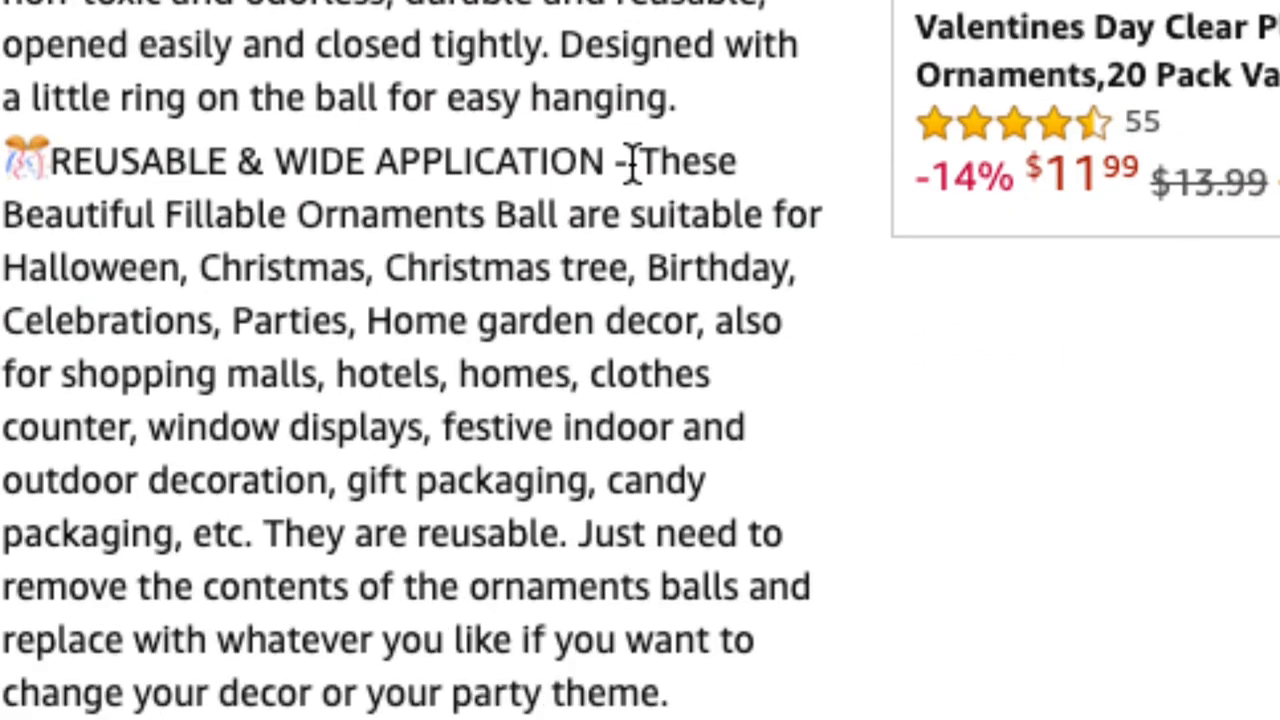
scroll(638, 182, down, 3)
scroll(630, 170, down, 5)
scroll(630, 170, down, 2)
scroll(630, 170, down, 1)
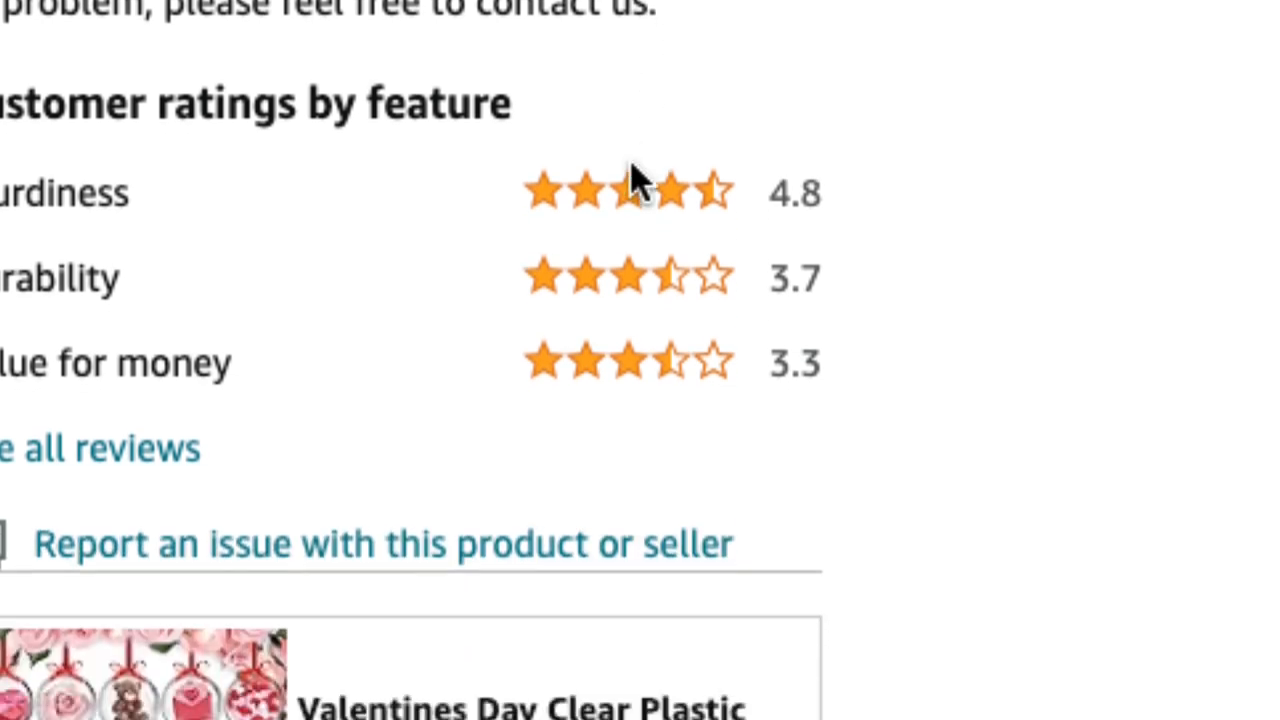
scroll(630, 170, down, 4)
scroll(638, 182, down, 3)
scroll(638, 182, down, 2)
scroll(638, 182, down, 1)
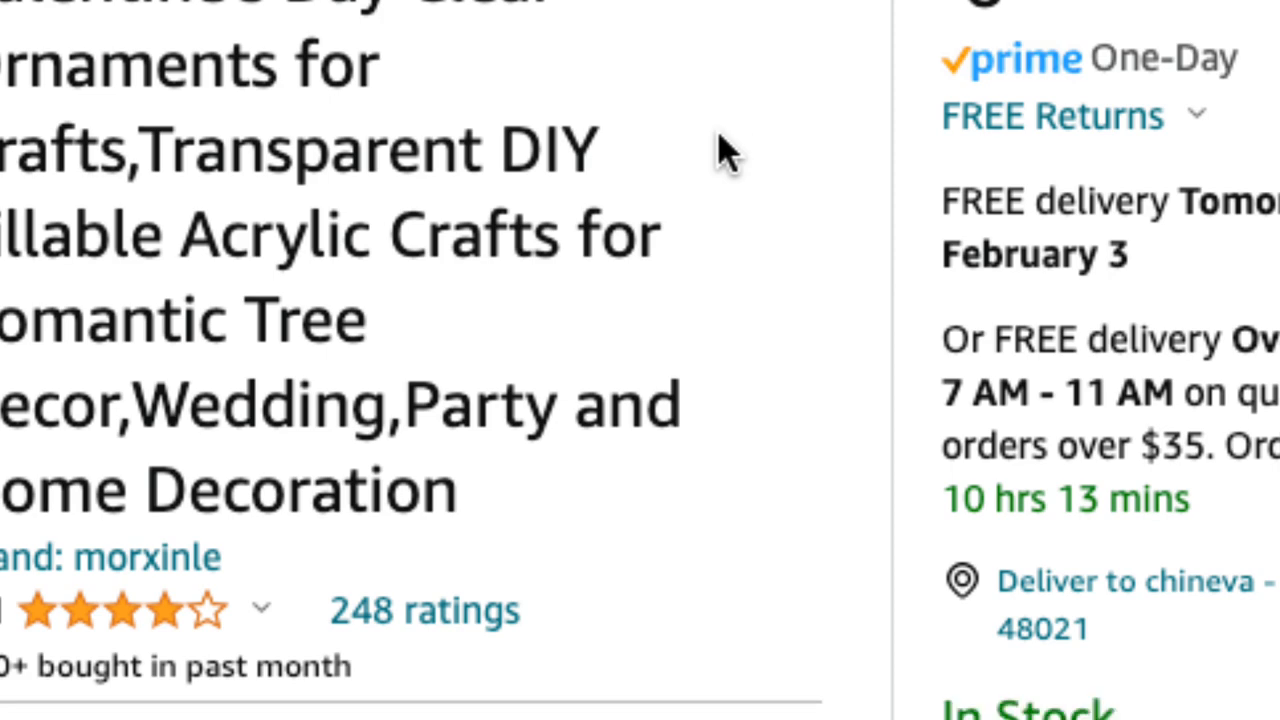
scroll(725, 150, down, 2)
scroll(725, 150, down, 3)
scroll(725, 150, down, 2)
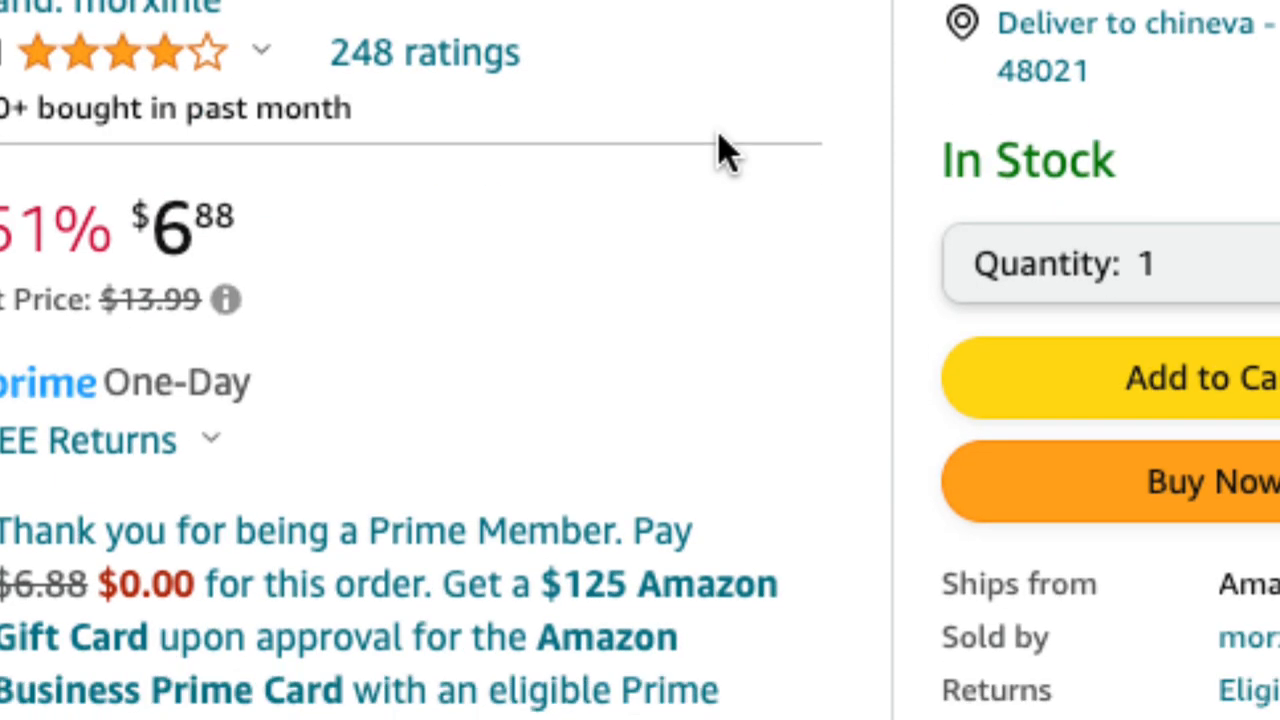
scroll(725, 150, down, 3)
scroll(725, 150, down, 1)
scroll(725, 155, down, 5)
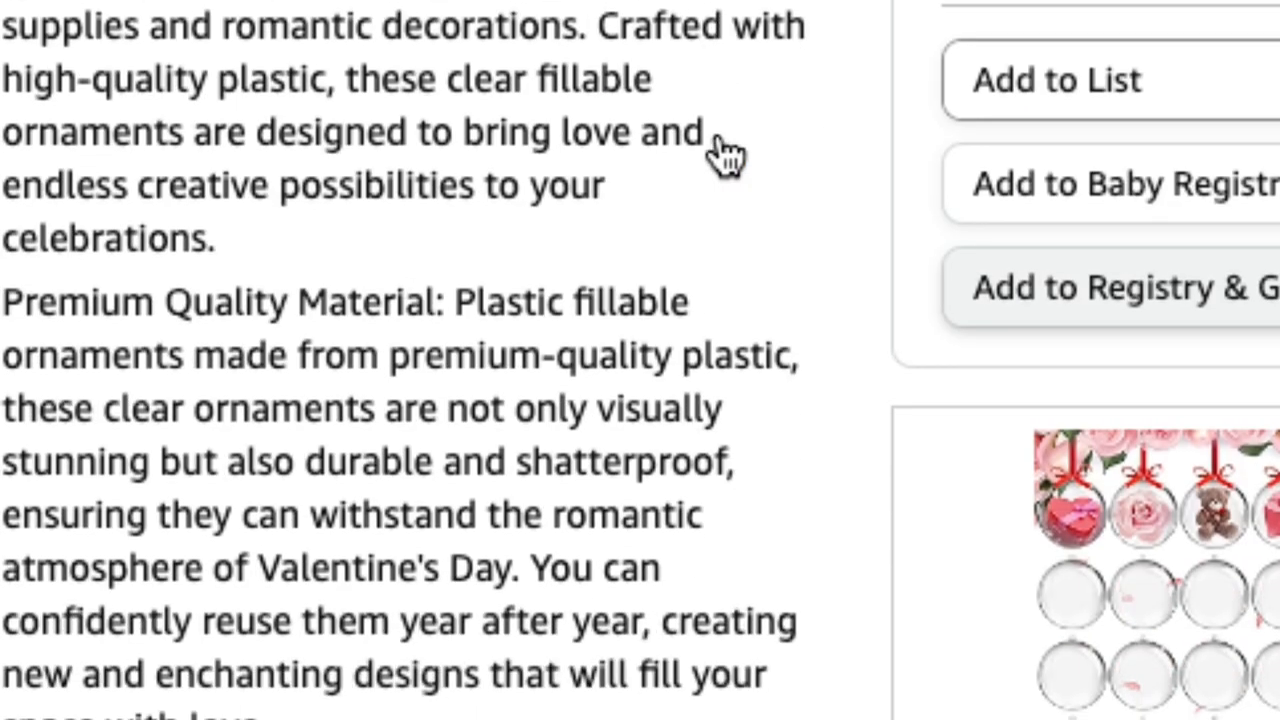
scroll(725, 150, down, 1)
scroll(725, 150, down, 3)
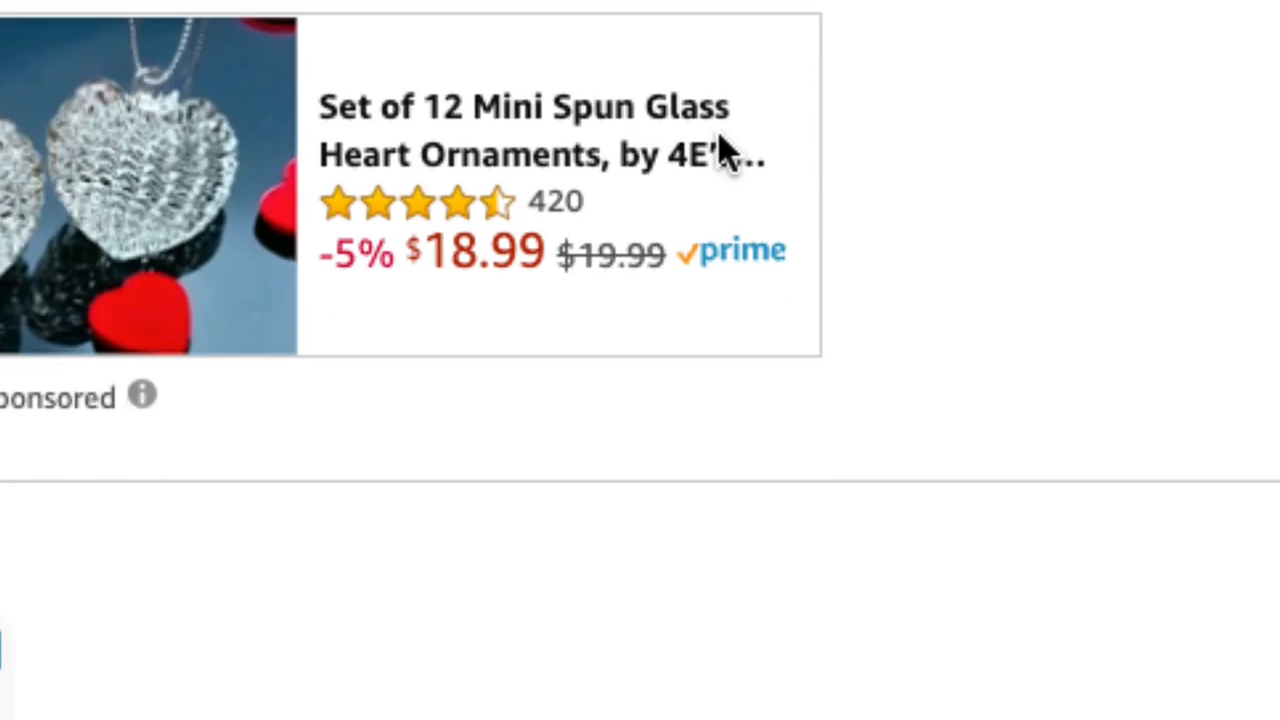
scroll(725, 150, down, 3)
scroll(725, 150, down, 3)
scroll(725, 150, down, 1)
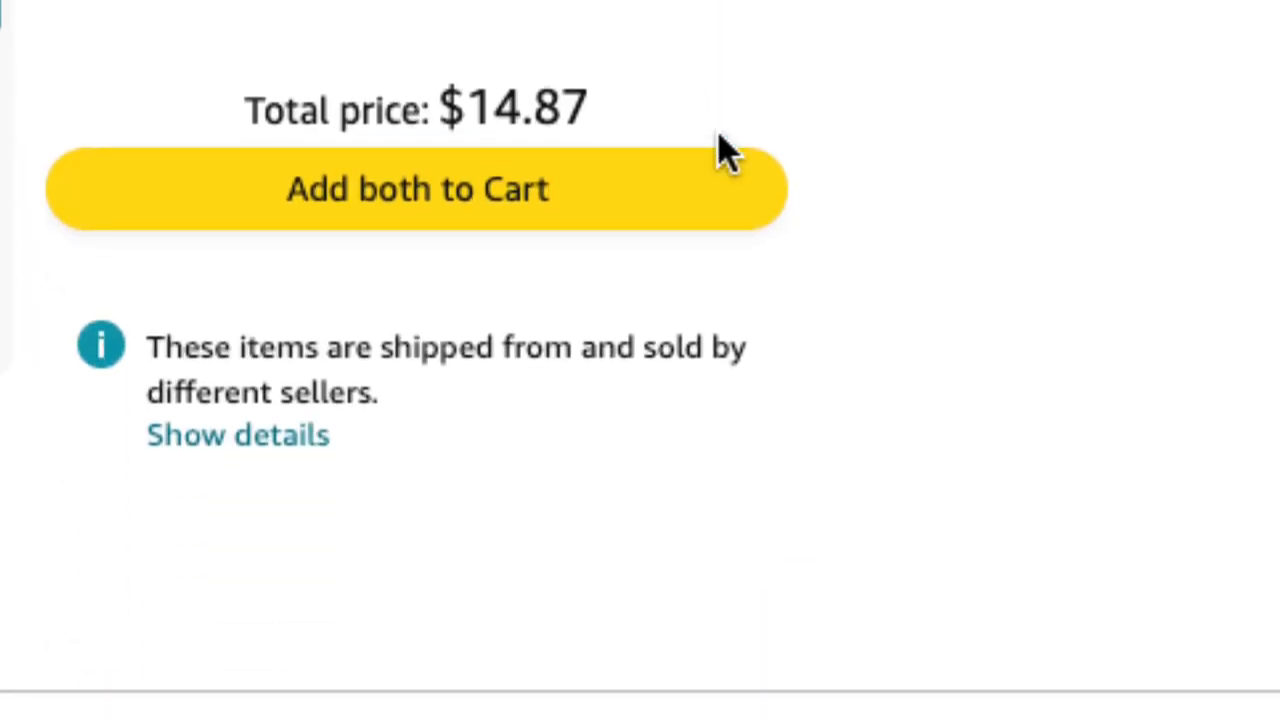
scroll(725, 150, up, 4)
scroll(725, 150, up, 2)
scroll(725, 150, up, 3)
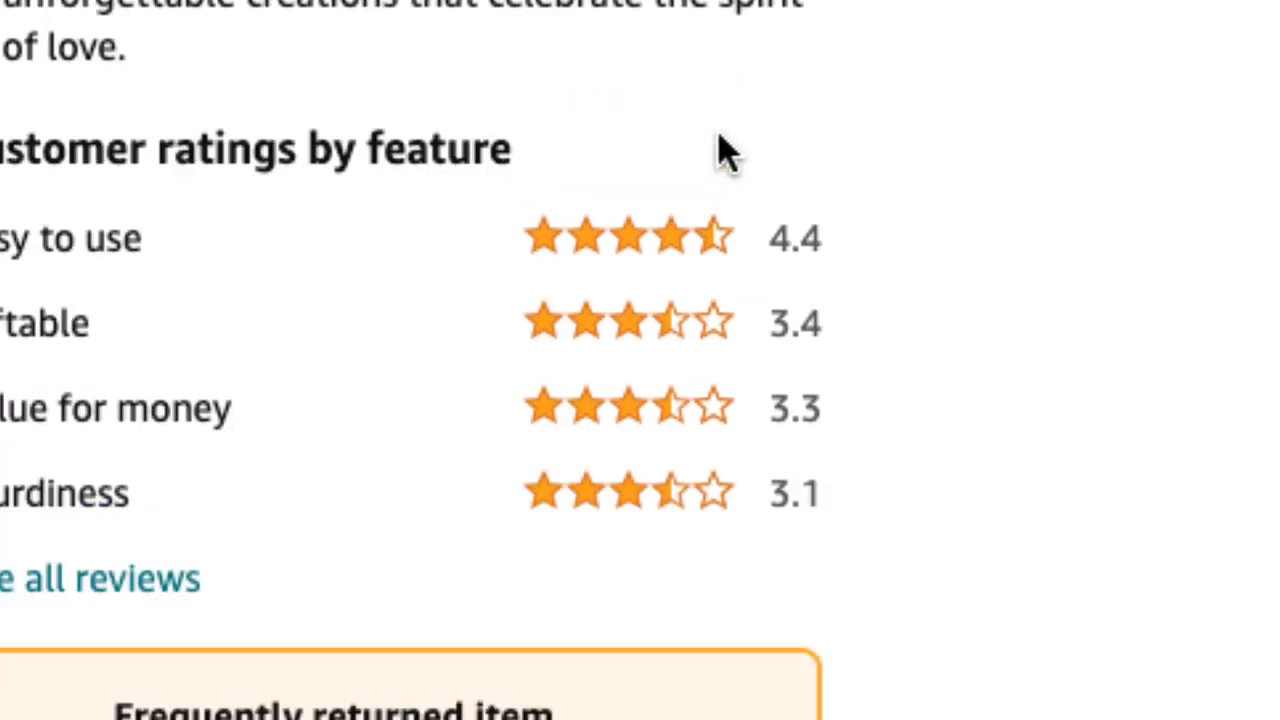